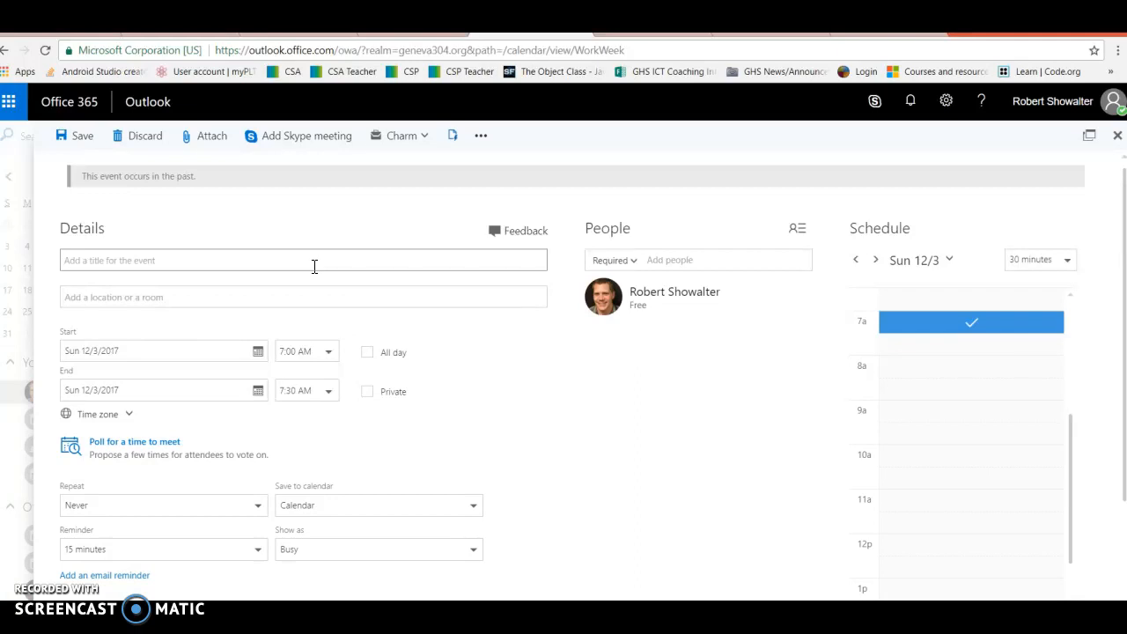
type("alkdjlkfjdsa")
type(" appointment ")
type("you are all invit")
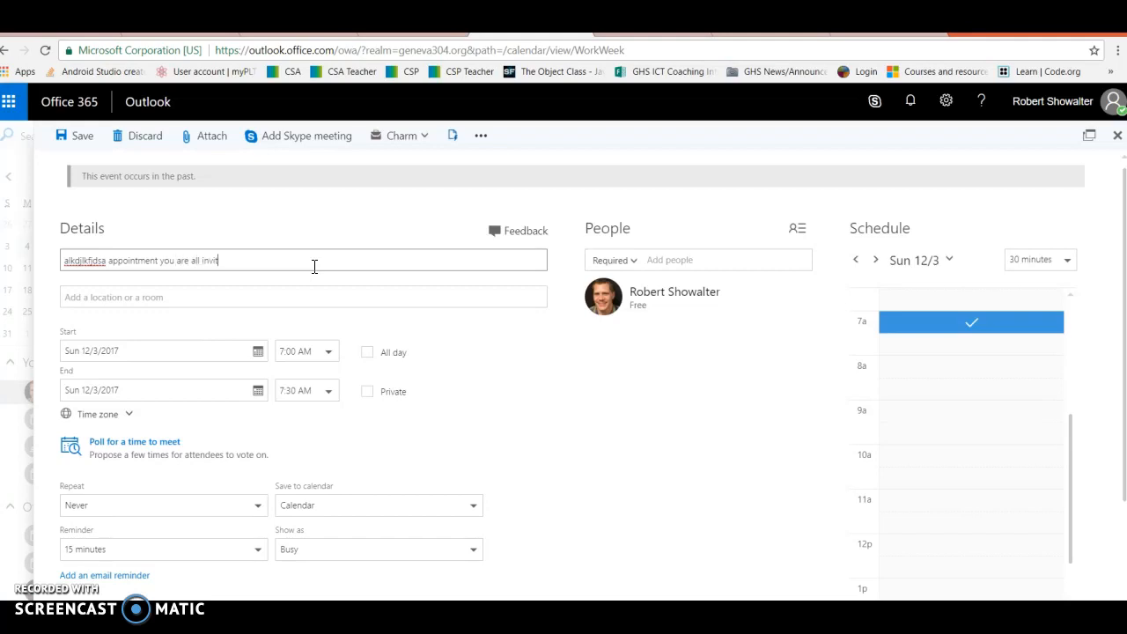
type("ed!!")
left_click(279, 299)
left_click(625, 431)
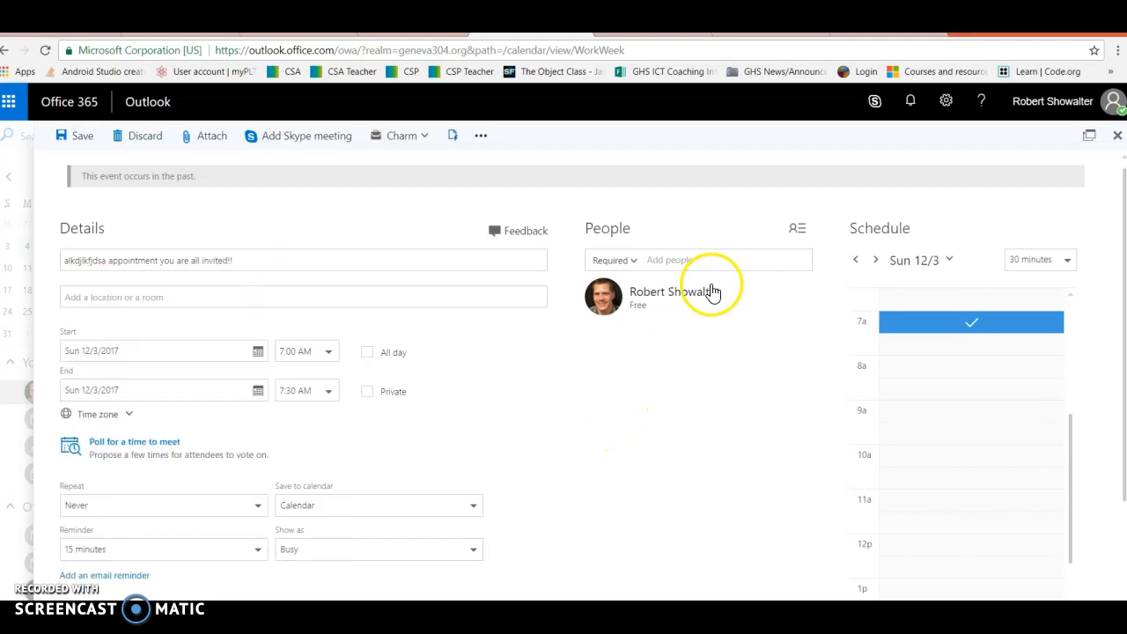
left_click(736, 255)
type("emma")
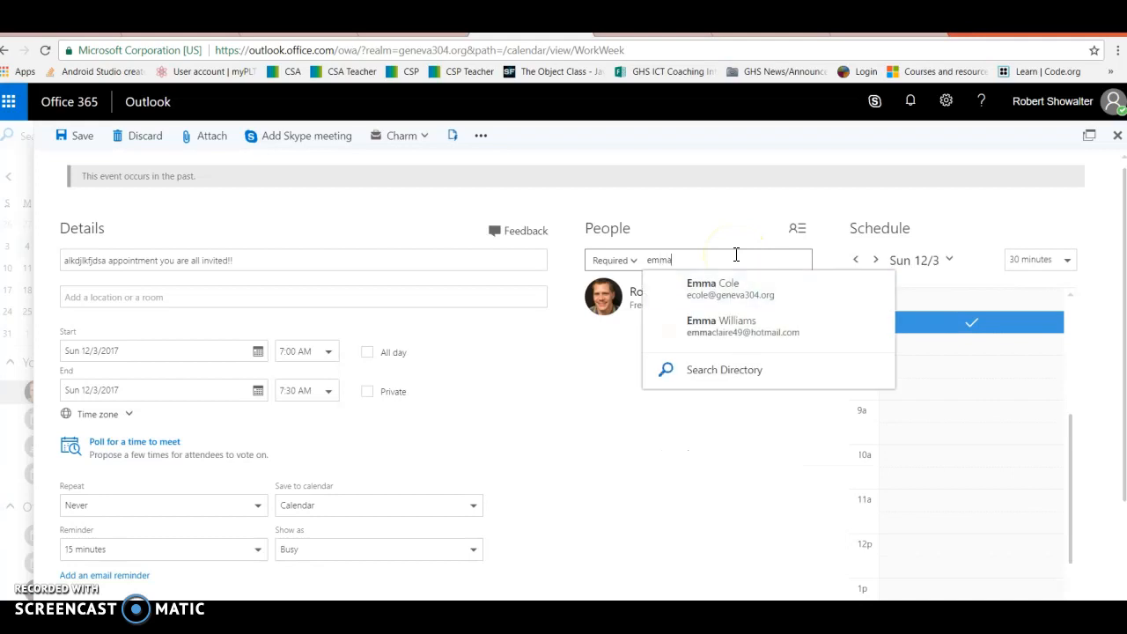
type(" col")
key("Return")
type("scott")
key("Return")
type("tom")
key("Return")
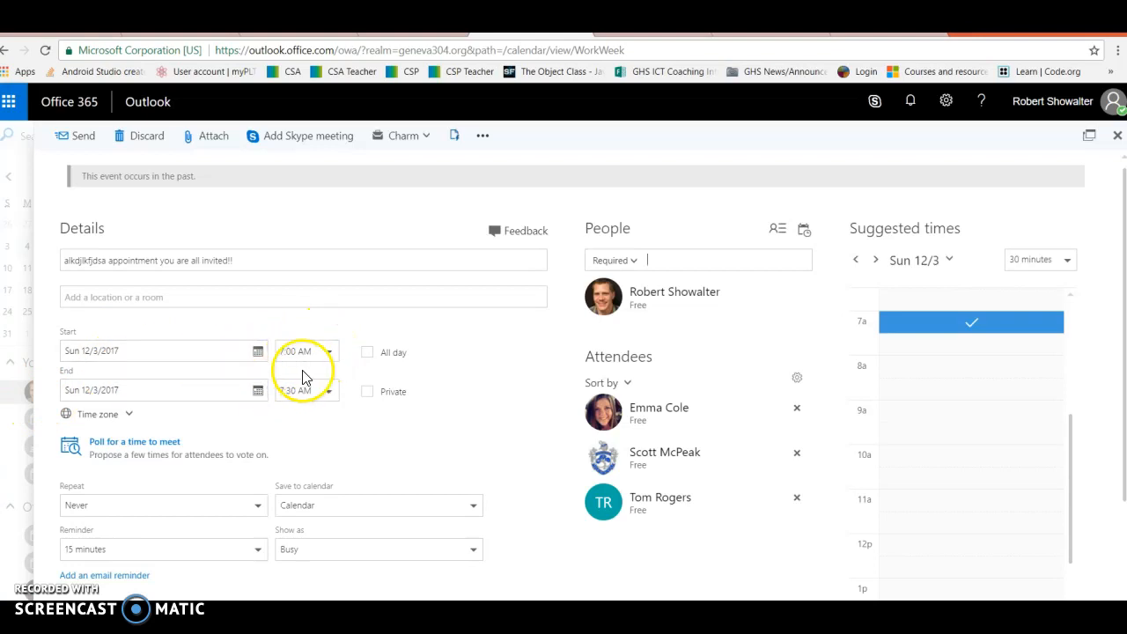
Step: Switch the event to a poll for a time to meet and propose Monday 1/8 at 2:30 PM
left_click(159, 444)
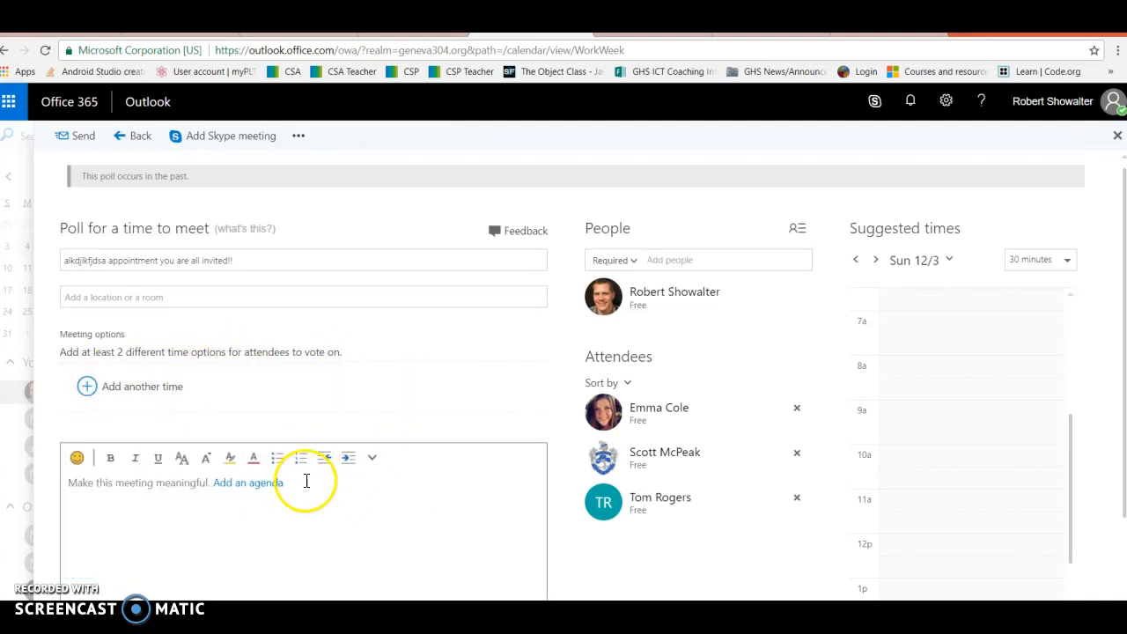
left_click(116, 387)
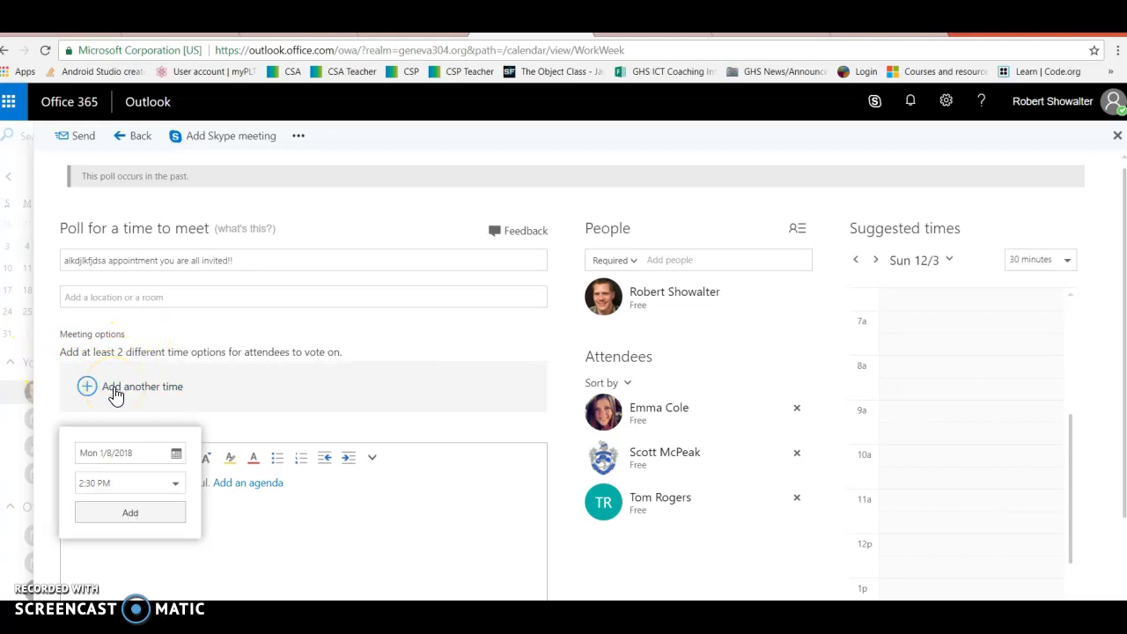
left_click(134, 515)
Step: Propose Thursday 1/11 at 2:30 PM as a second meeting option
left_click(142, 386)
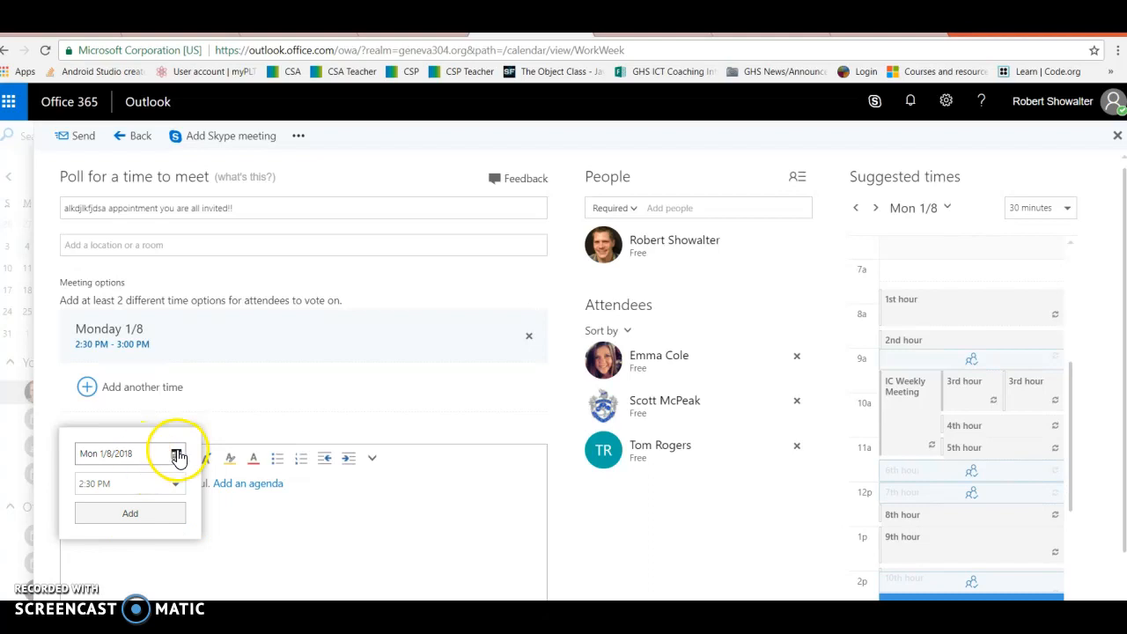
left_click(176, 454)
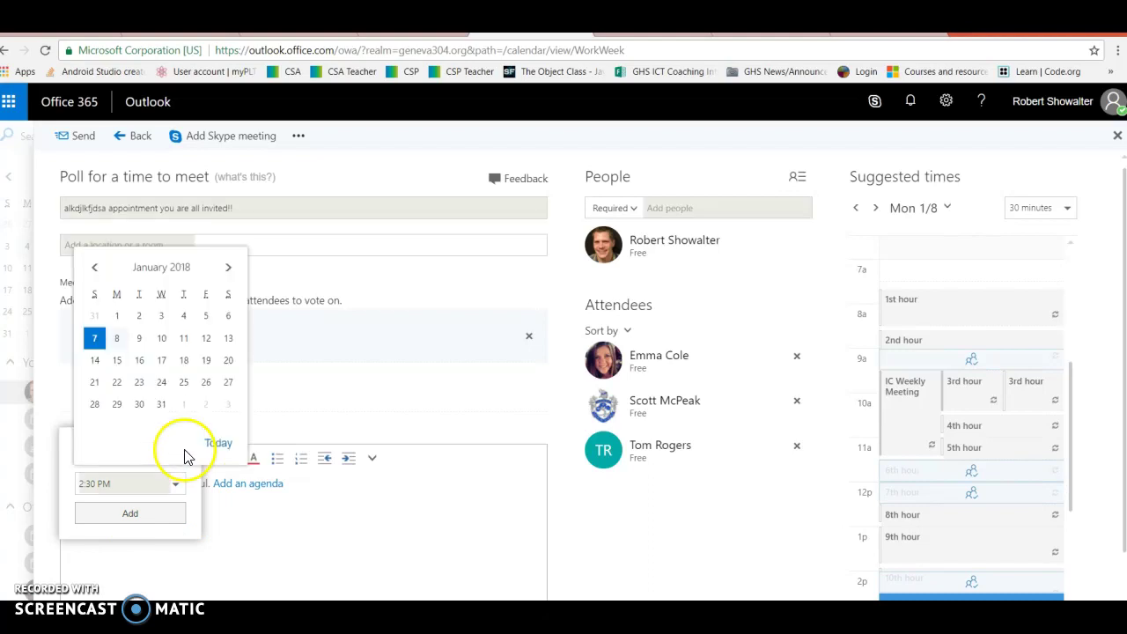
left_click(183, 338)
left_click(129, 513)
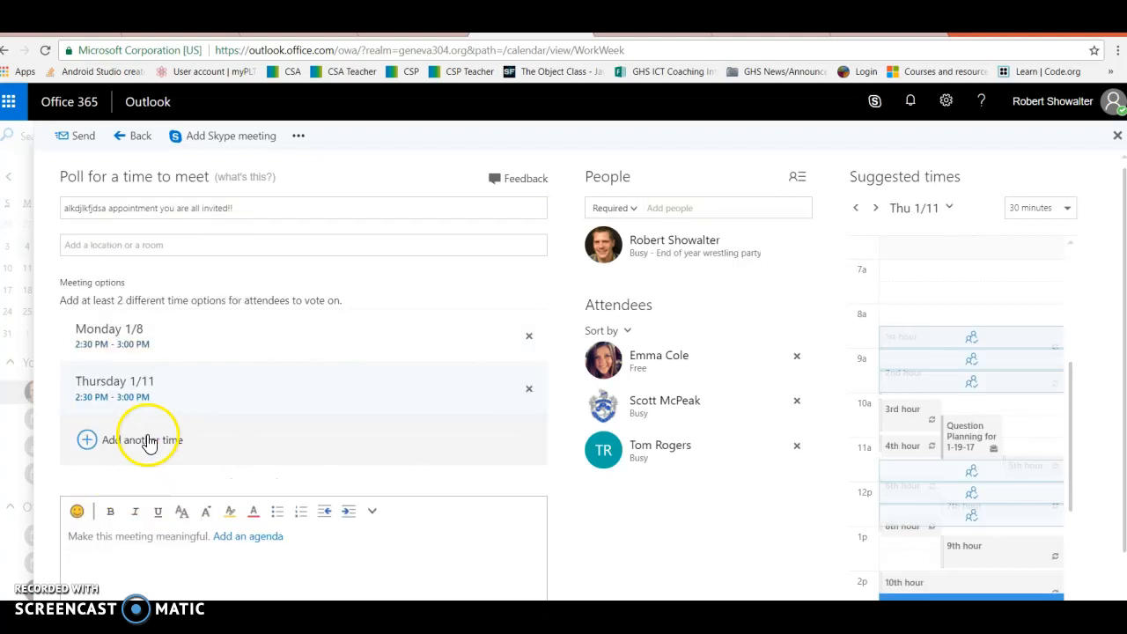
Step: Propose Saturday 1/27 at 9:30 AM as a third meeting option
left_click(147, 440)
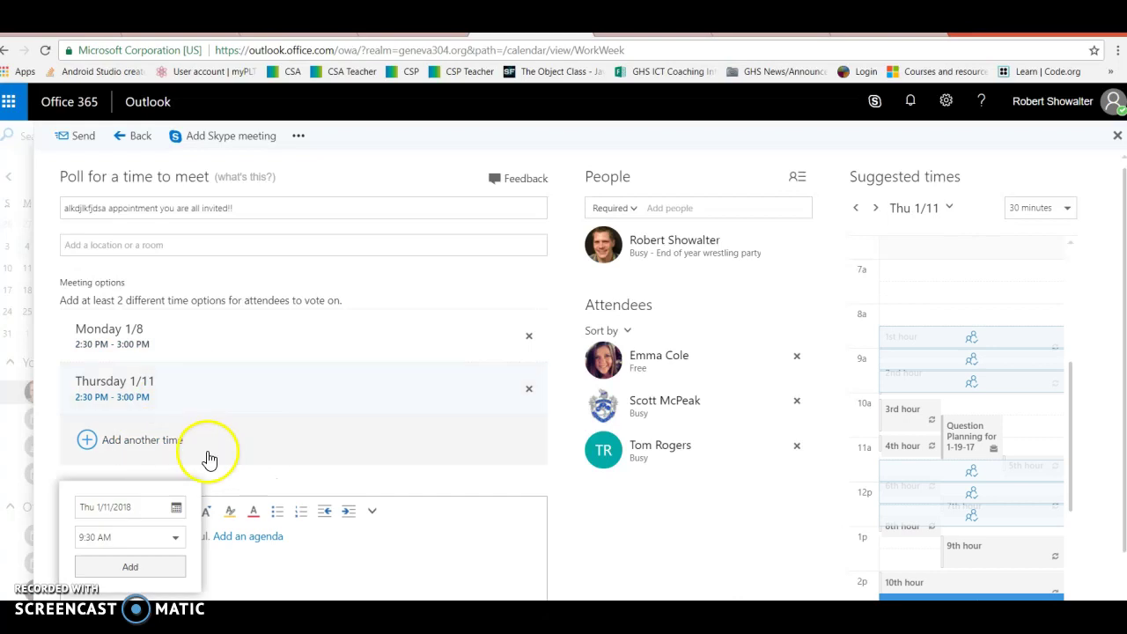
left_click(177, 509)
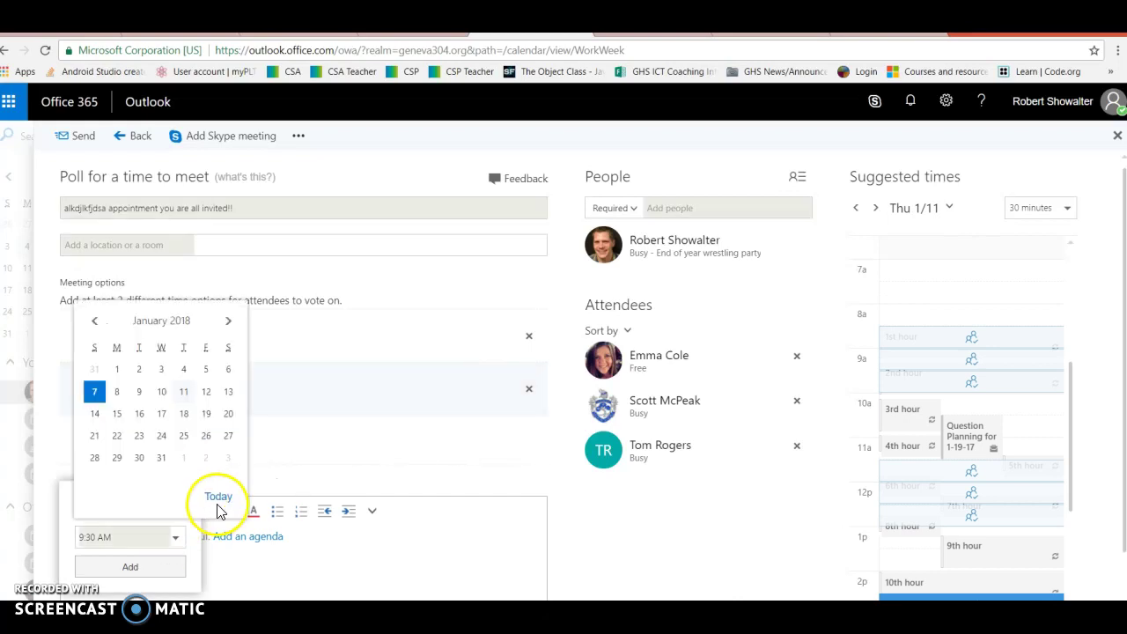
left_click(229, 451)
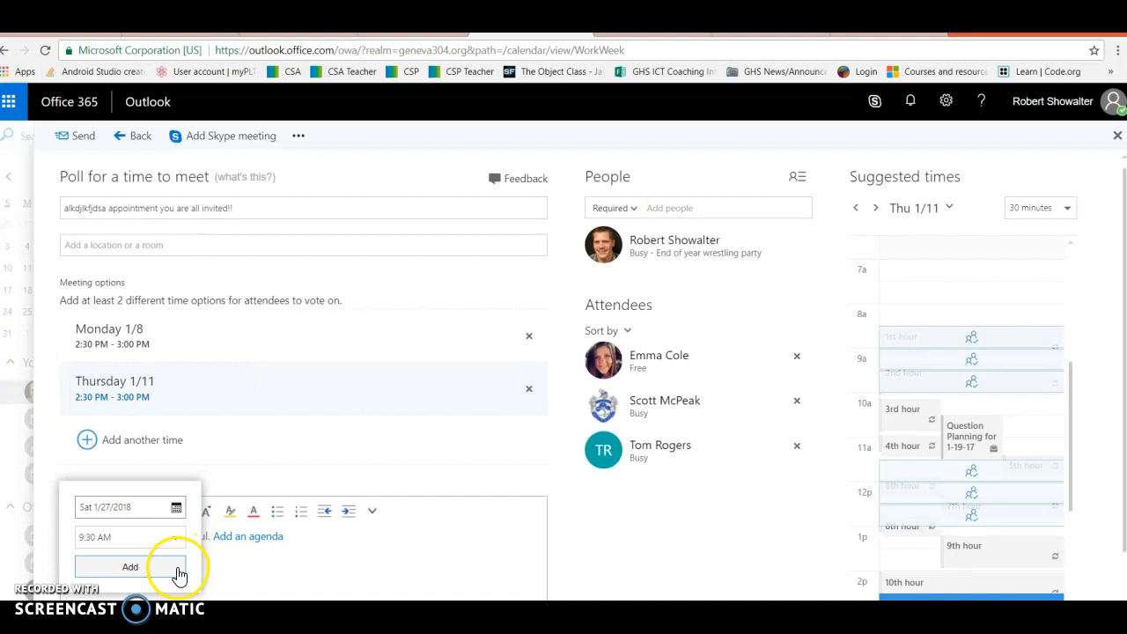
left_click(130, 565)
scroll(324, 495, "down", 2)
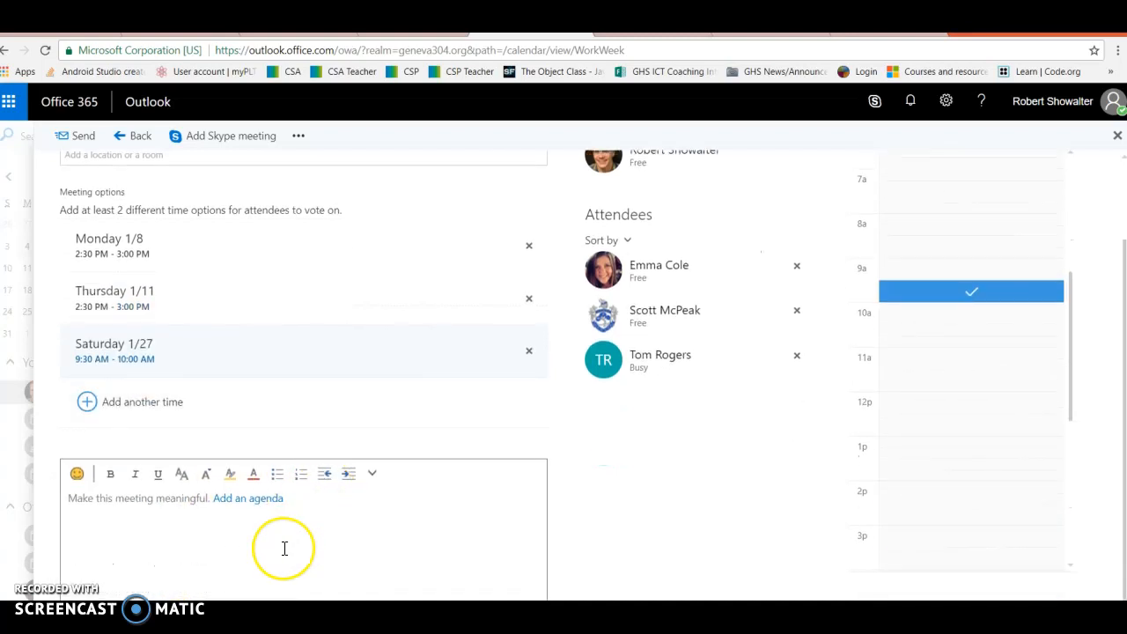
left_click(284, 549)
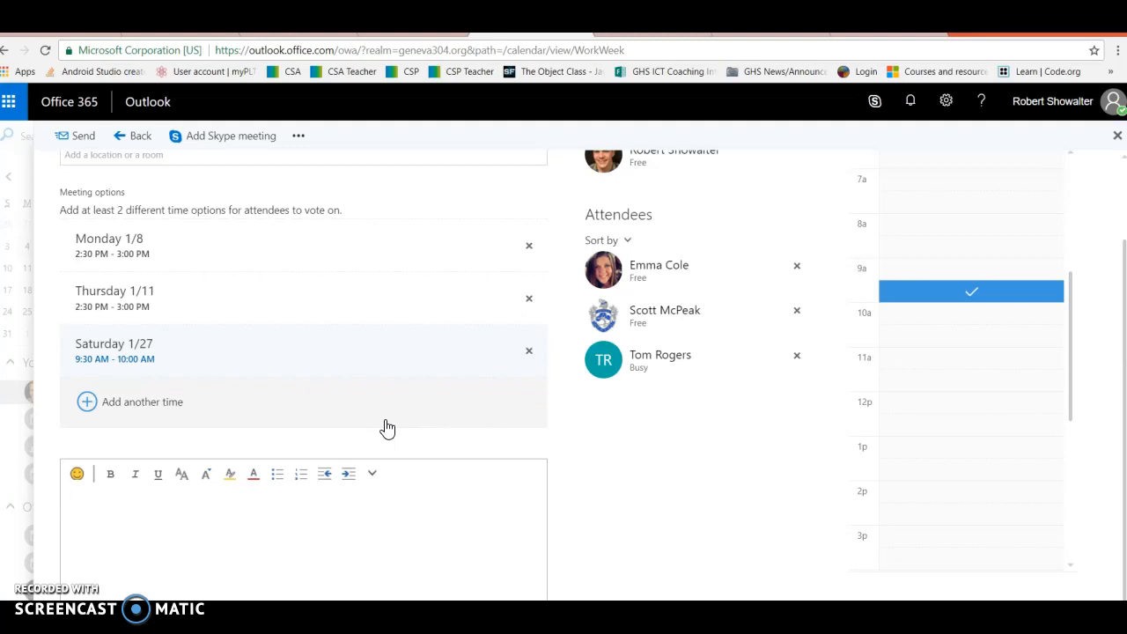
left_click(156, 581)
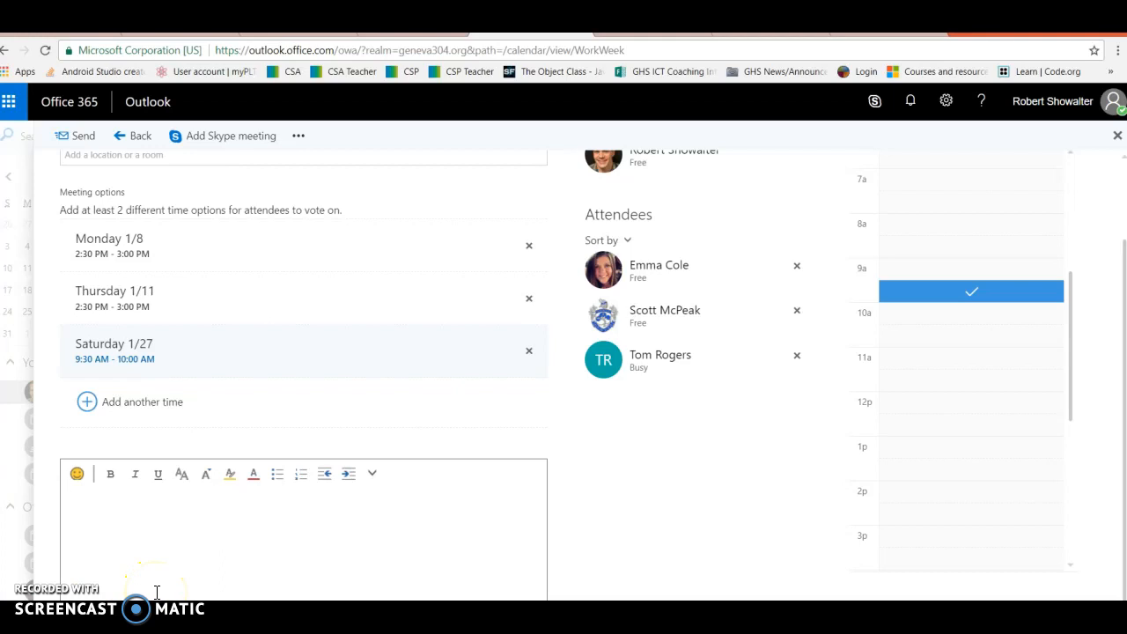